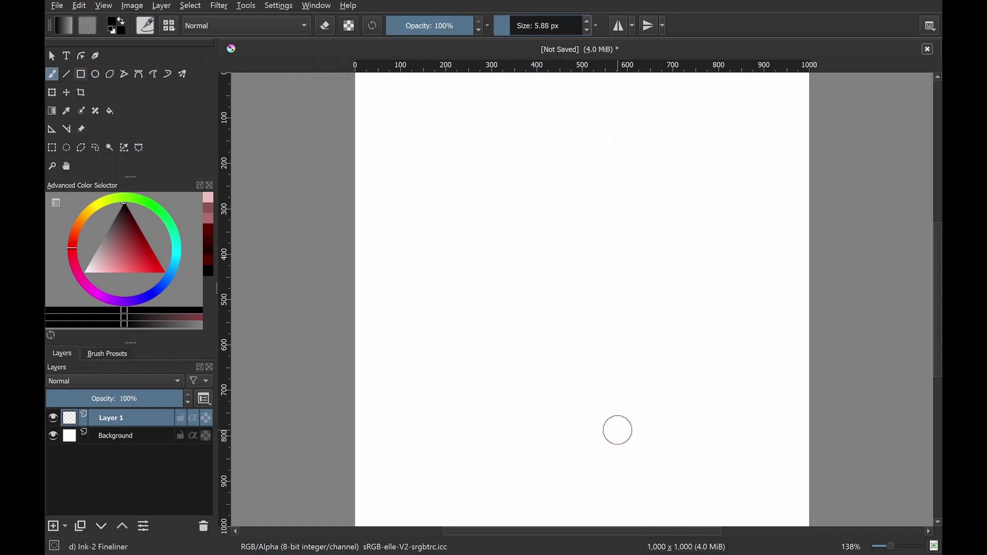
# - Draw a black circle outline about 680 px wide near the canvas centre and select its interior as a contiguous area
pyautogui.click(95, 73)
pyautogui.moveTo(429, 143); pyautogui.dragTo(738, 444)
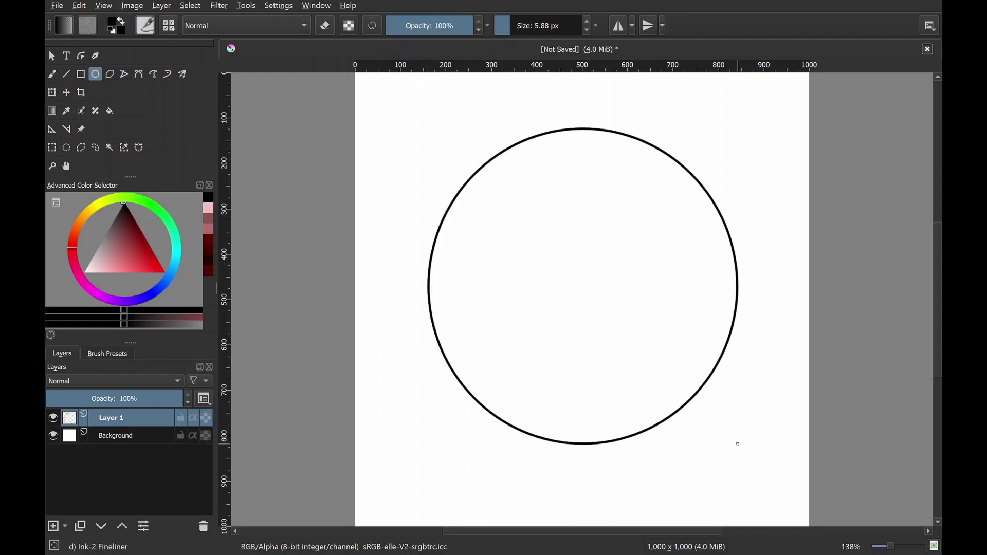
pyautogui.click(110, 147)
pyautogui.click(588, 210)
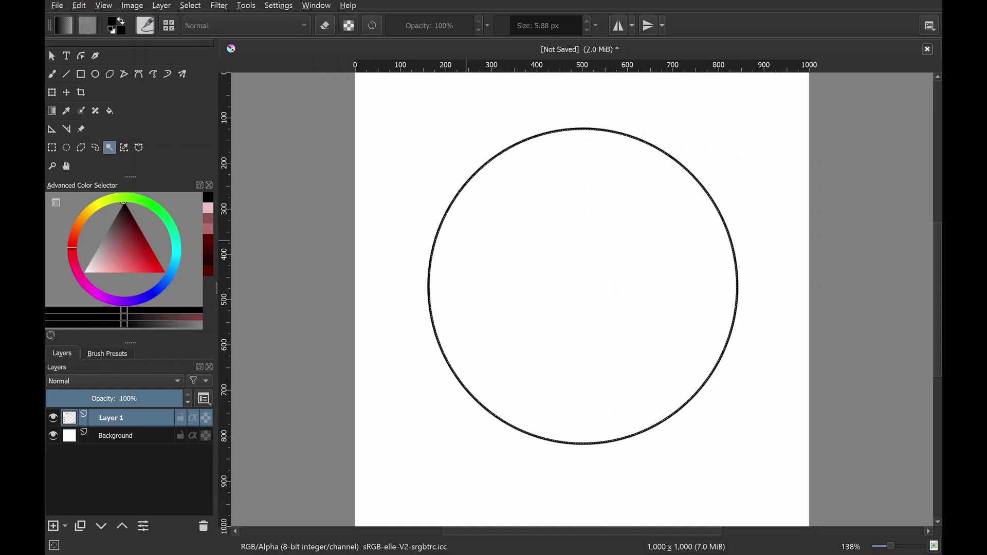
# - Add a layer beneath the circle outline and fill the selection with dark blue using the Ink-2 Fineliner brush at 243.04 px
pyautogui.click(53, 526)
pyautogui.moveTo(127, 422); pyautogui.dragTo(129, 445)
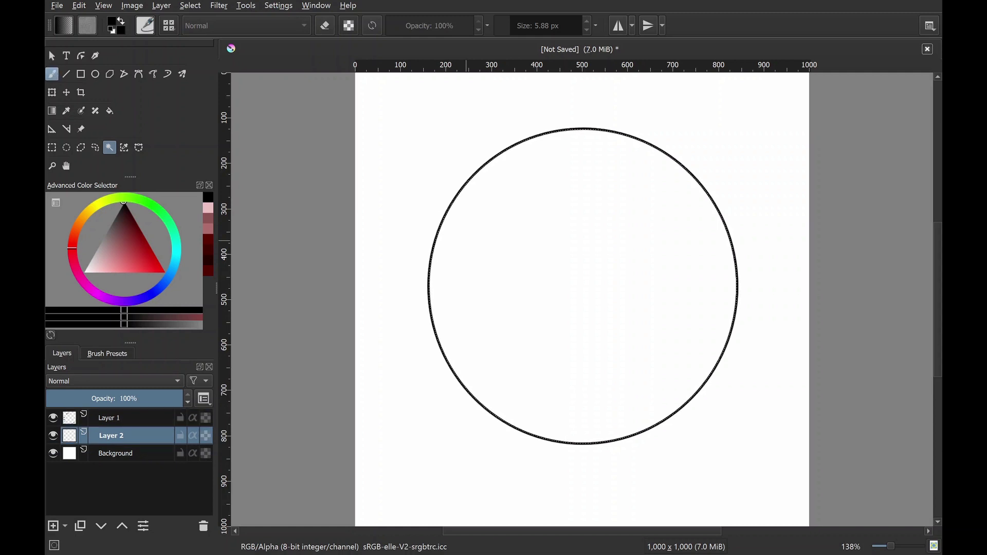
pyautogui.click(52, 74)
pyautogui.moveTo(140, 246); pyautogui.dragTo(134, 220)
pyautogui.click(514, 25)
pyautogui.click(542, 30)
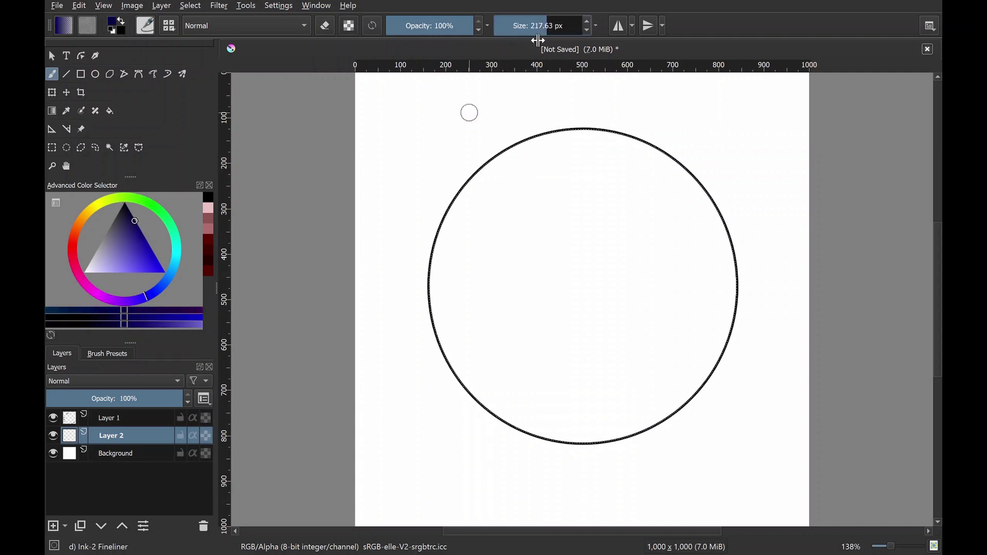
pyautogui.click(550, 26)
pyautogui.moveTo(543, 162); pyautogui.dragTo(530, 163)
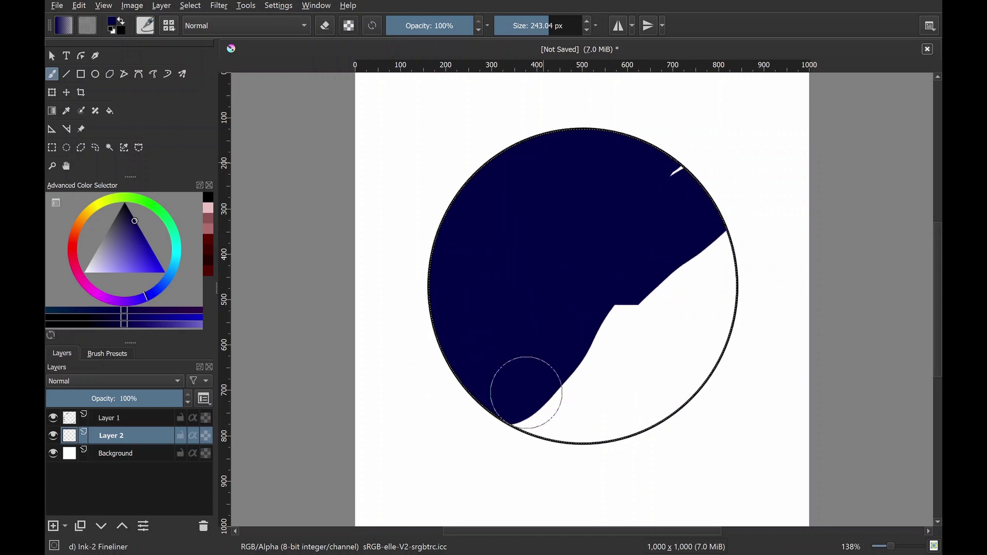
pyautogui.moveTo(577, 420)
pyautogui.mouseDown()
pyautogui.moveTo(639, 437)
pyautogui.moveTo(705, 275)
pyautogui.moveTo(425, 267)
pyautogui.moveTo(674, 163)
pyautogui.mouseUp()
# - On a new layer above the dark blue fill, paint brighter blue veins across the circle with the Texture Crackles brush at 385 px
pyautogui.press('Insert')
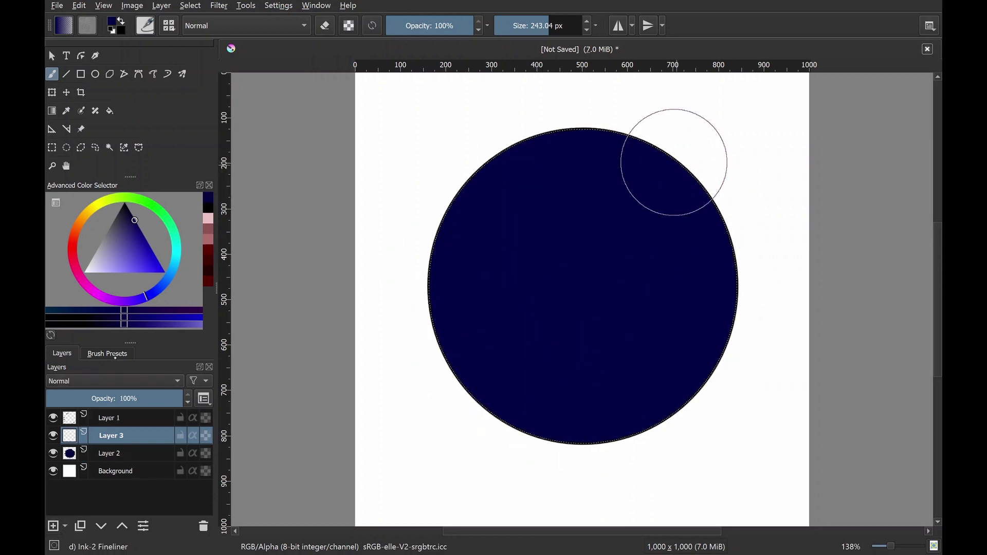
pyautogui.click(107, 353)
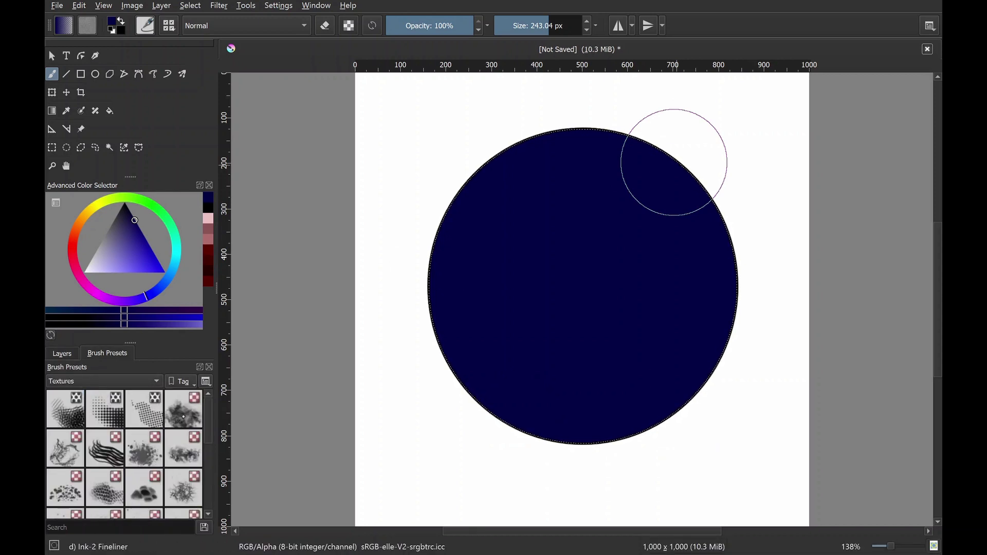
pyautogui.scroll(-2, 162, 474)
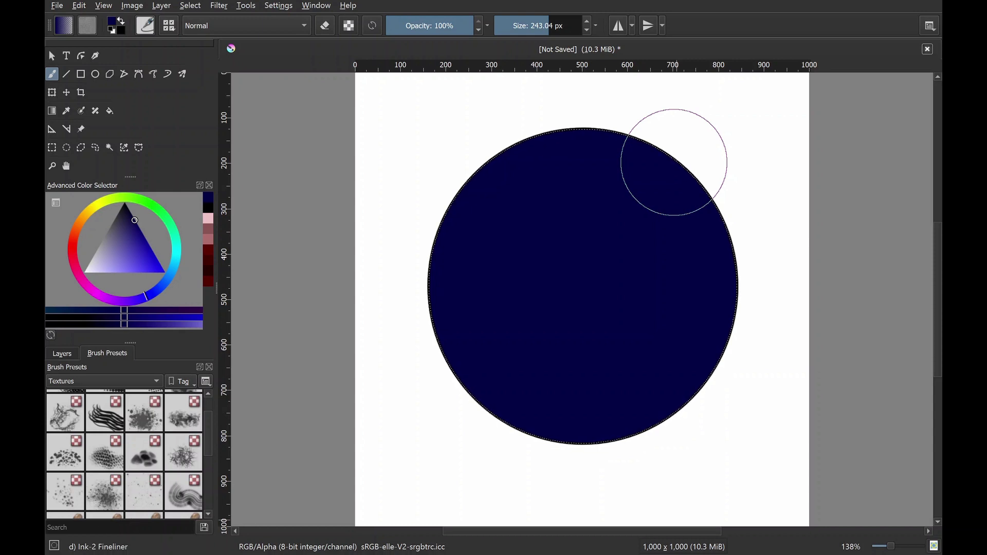
pyautogui.click(65, 414)
pyautogui.moveTo(129, 242)
pyautogui.mouseDown()
pyautogui.moveTo(106, 263)
pyautogui.moveTo(137, 243)
pyautogui.mouseUp()
pyautogui.moveTo(674, 163)
pyautogui.mouseDown()
pyautogui.moveTo(556, 221)
pyautogui.moveTo(509, 313)
pyautogui.moveTo(622, 360)
pyautogui.moveTo(652, 236)
pyautogui.moveTo(514, 165)
pyautogui.moveTo(412, 355)
pyautogui.moveTo(589, 405)
pyautogui.moveTo(694, 352)
pyautogui.moveTo(701, 242)
pyautogui.moveTo(591, 150)
pyautogui.moveTo(514, 322)
pyautogui.mouseUp()
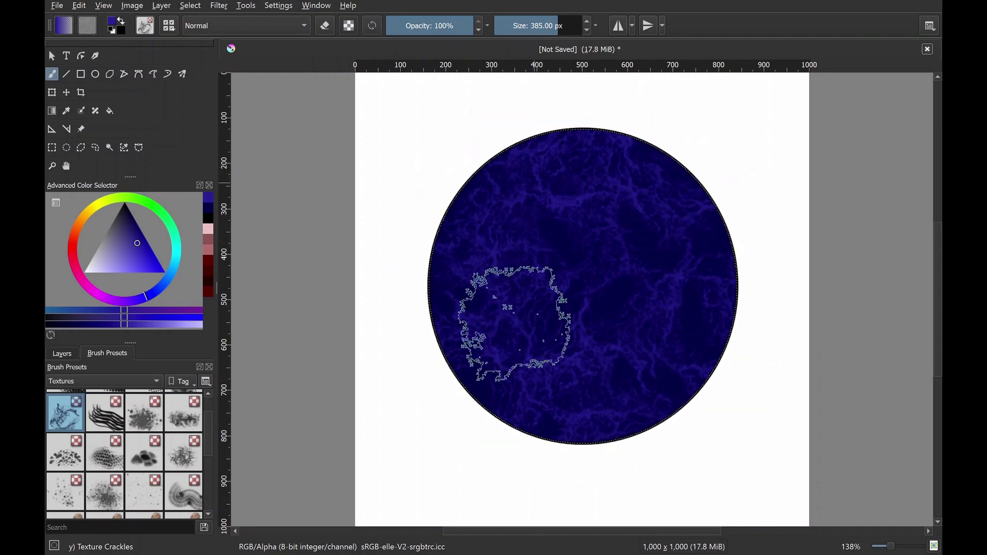
pyautogui.moveTo(530, 381)
pyautogui.mouseDown()
pyautogui.moveTo(573, 235)
pyautogui.moveTo(677, 249)
pyautogui.moveTo(696, 350)
pyautogui.moveTo(443, 309)
pyautogui.moveTo(469, 279)
pyautogui.moveTo(483, 298)
pyautogui.moveTo(511, 175)
pyautogui.moveTo(599, 152)
pyautogui.moveTo(678, 223)
pyautogui.moveTo(692, 299)
pyautogui.moveTo(592, 299)
pyautogui.moveTo(519, 335)
pyautogui.moveTo(472, 384)
pyautogui.mouseUp()
# - Lower the crackle texture layer's opacity to 59%
pyautogui.click(62, 354)
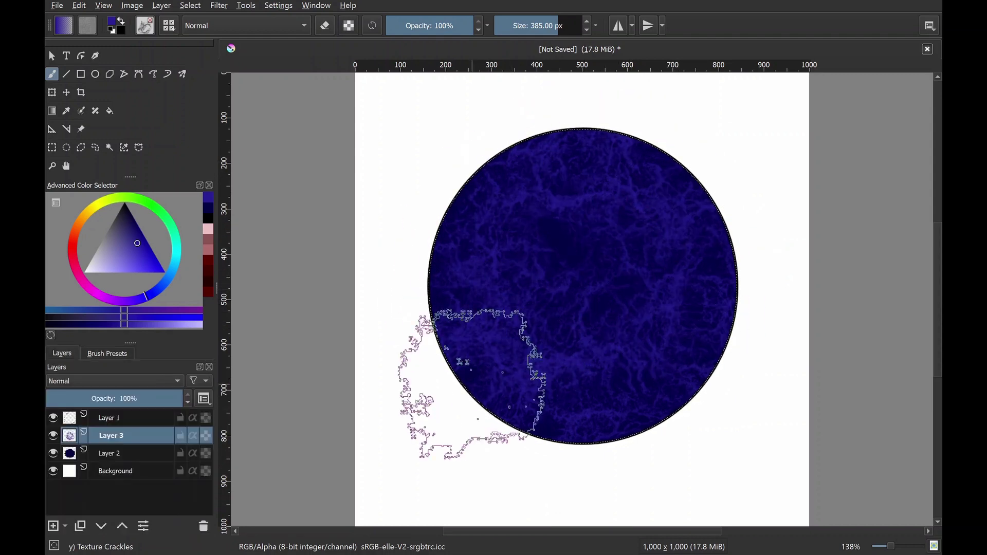
pyautogui.click(99, 398)
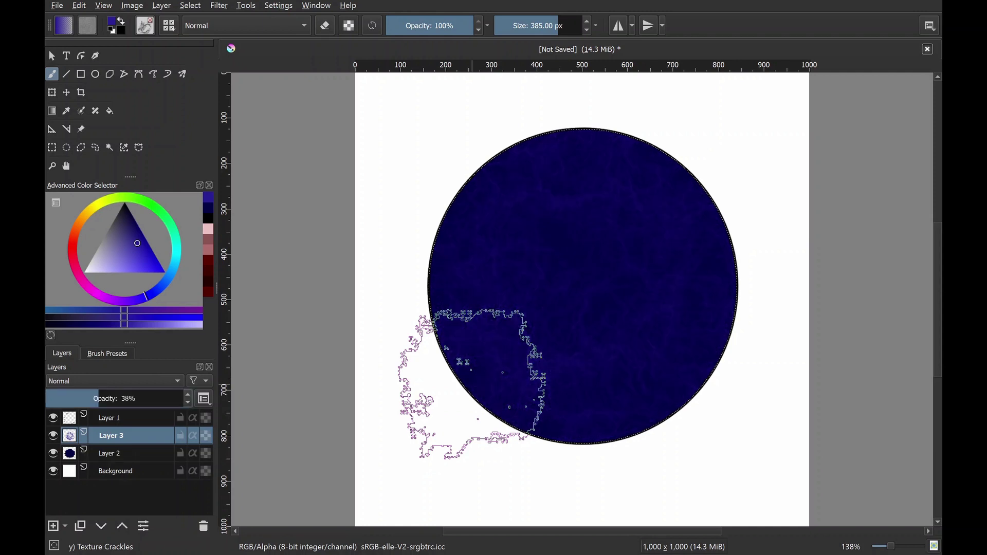
pyautogui.moveTo(98, 398); pyautogui.dragTo(127, 401)
# - Spray muted purple speckles across the circle on Layer 3 with the 80 px Texture Spray brush, and reduce that layer's opacity to 44%
pyautogui.click(107, 354)
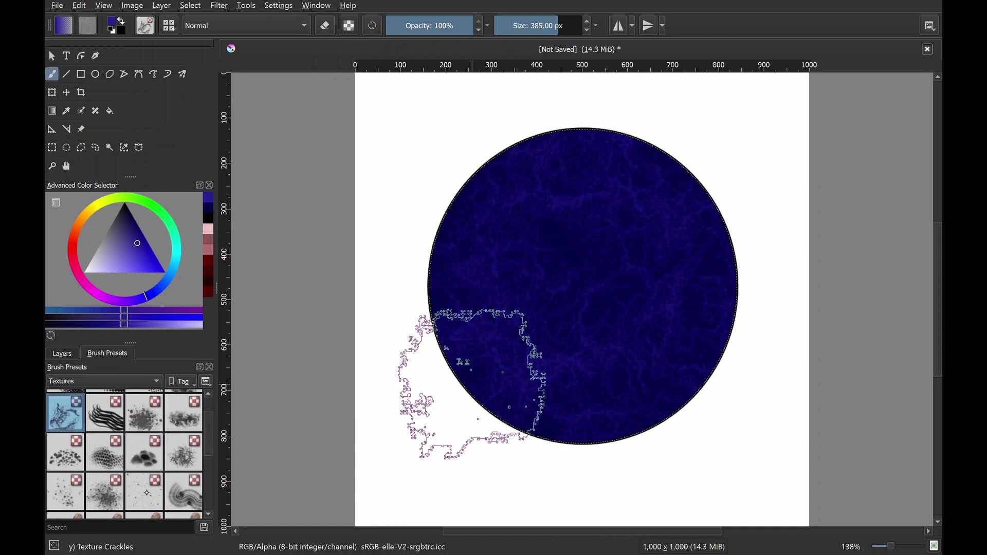
pyautogui.click(108, 496)
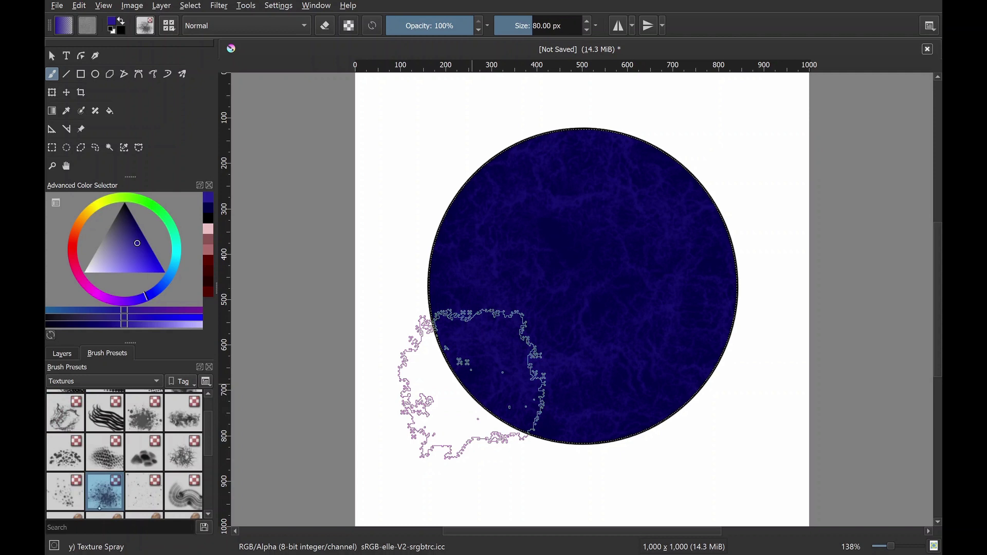
pyautogui.click(118, 249)
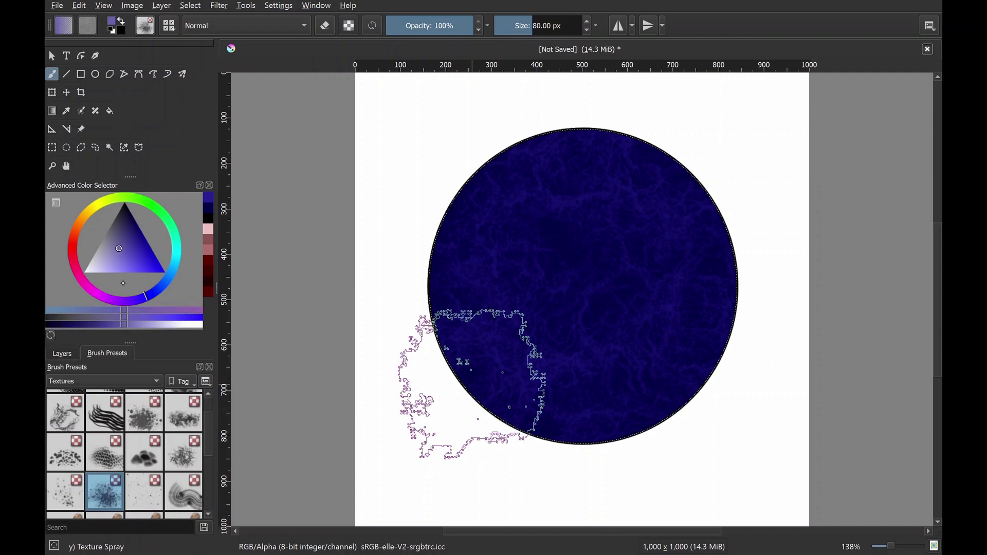
pyautogui.click(62, 353)
pyautogui.moveTo(542, 269)
pyautogui.mouseDown()
pyautogui.moveTo(583, 249)
pyautogui.moveTo(542, 286)
pyautogui.moveTo(527, 268)
pyautogui.moveTo(586, 206)
pyautogui.moveTo(570, 230)
pyautogui.moveTo(564, 186)
pyautogui.moveTo(527, 177)
pyautogui.moveTo(465, 250)
pyautogui.mouseUp()
pyautogui.moveTo(494, 401)
pyautogui.mouseDown()
pyautogui.moveTo(573, 425)
pyautogui.moveTo(664, 391)
pyautogui.moveTo(710, 319)
pyautogui.moveTo(683, 198)
pyautogui.moveTo(622, 164)
pyautogui.mouseUp()
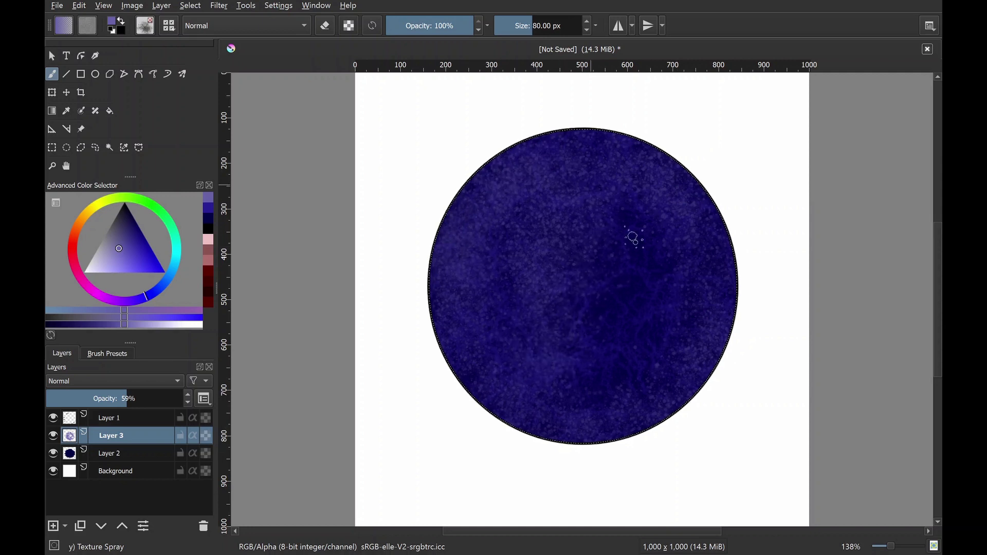
pyautogui.moveTo(641, 341)
pyautogui.mouseDown()
pyautogui.moveTo(665, 308)
pyautogui.moveTo(499, 282)
pyautogui.moveTo(607, 294)
pyautogui.mouseUp()
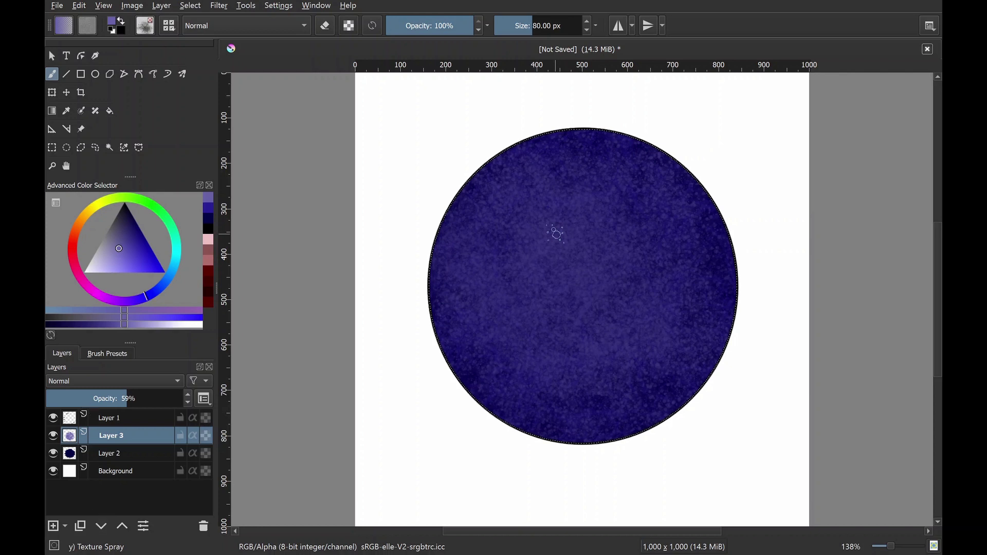
pyautogui.click(97, 399)
pyautogui.click(117, 398)
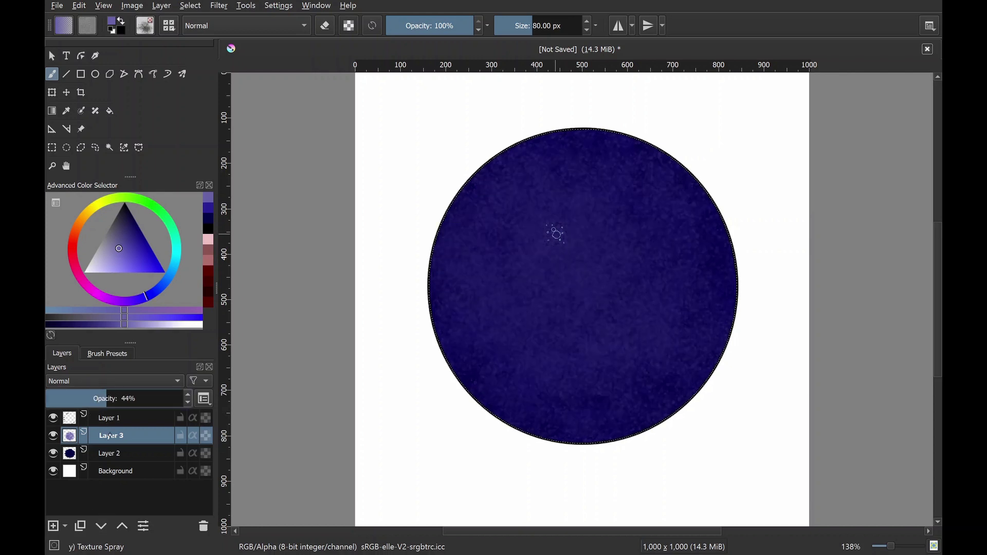
# - On a new layer above Layer 3, paint medium blue crackle texture over the circle with the Texture Crackles brush at 385 px
pyautogui.click(53, 526)
pyautogui.click(107, 353)
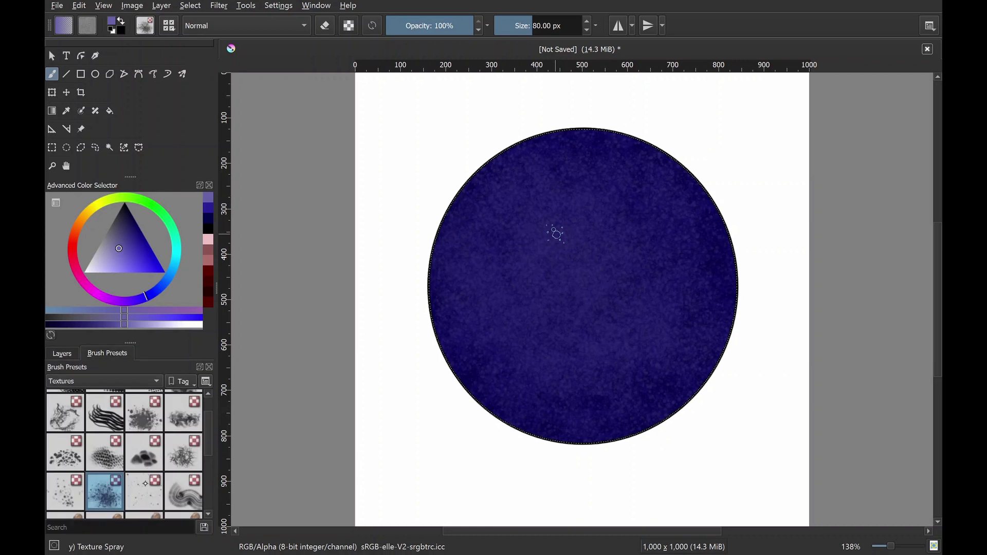
pyautogui.click(64, 413)
pyautogui.click(61, 354)
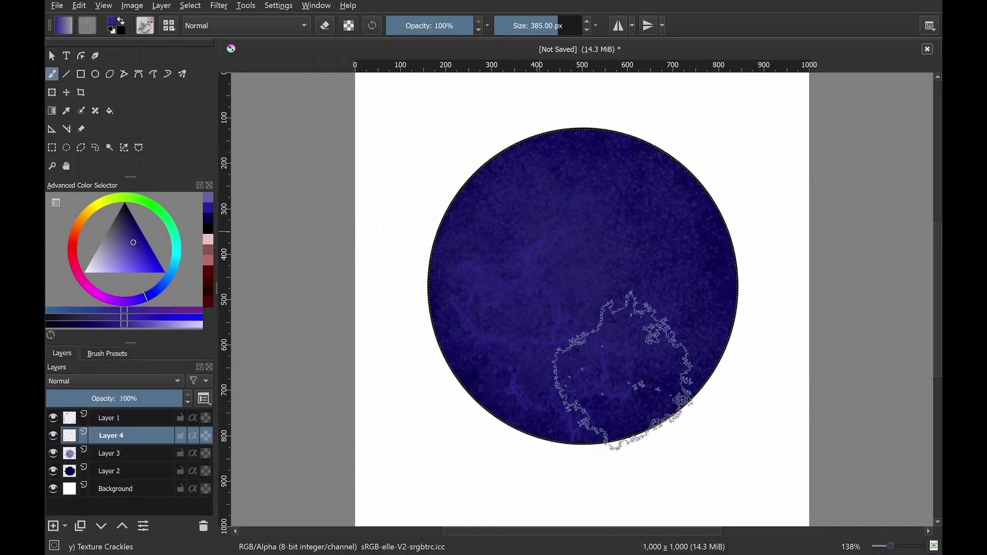
pyautogui.moveTo(485, 220)
pyautogui.mouseDown()
pyautogui.moveTo(544, 184)
pyautogui.moveTo(577, 177)
pyautogui.moveTo(661, 232)
pyautogui.moveTo(678, 264)
pyautogui.moveTo(653, 381)
pyautogui.moveTo(583, 418)
pyautogui.moveTo(499, 367)
pyautogui.moveTo(451, 320)
pyautogui.moveTo(459, 273)
pyautogui.moveTo(484, 204)
pyautogui.moveTo(454, 336)
pyautogui.moveTo(512, 408)
pyautogui.moveTo(629, 387)
pyautogui.moveTo(666, 263)
pyautogui.moveTo(650, 176)
pyautogui.mouseUp()
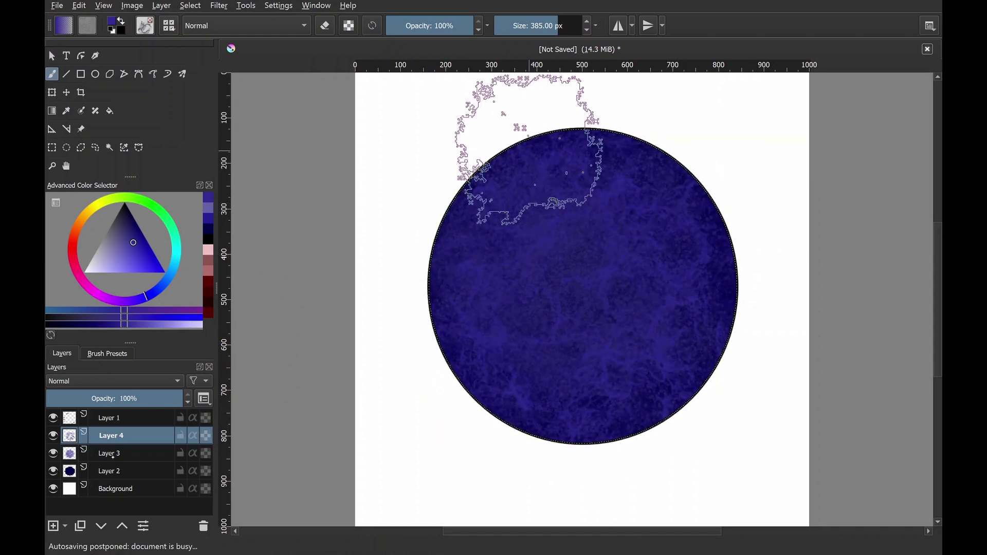
# - Balance the texture layers by setting Layer 3's opacity to 31% and Layer 4's to 62%
pyautogui.press('pagedown')
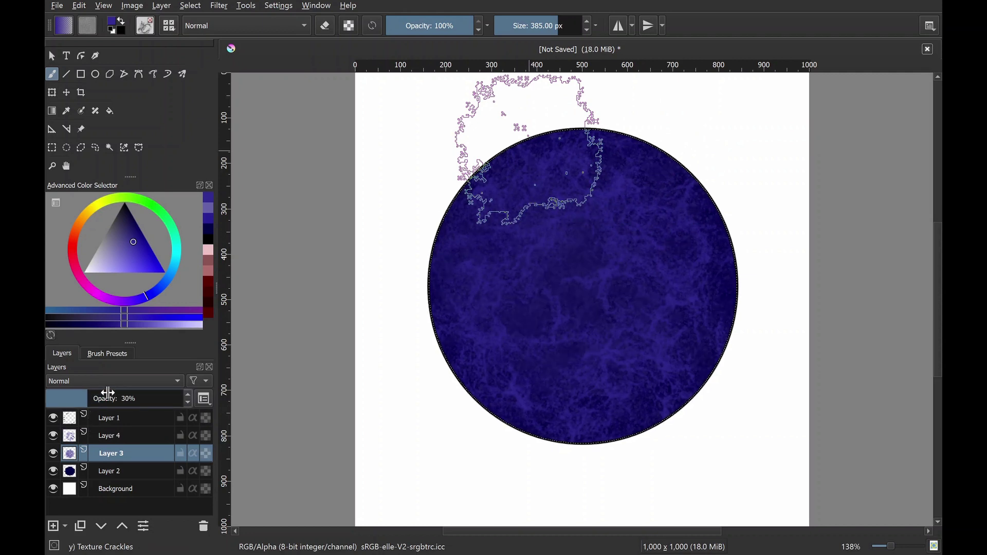
pyautogui.press('pageup')
pyautogui.moveTo(132, 399); pyautogui.dragTo(101, 417)
pyautogui.click(112, 454)
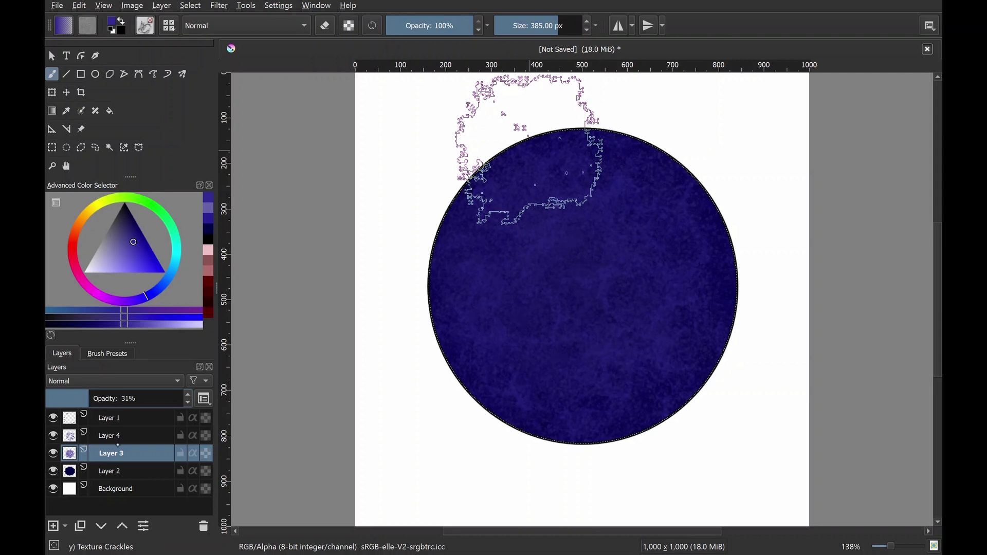
pyautogui.click(116, 437)
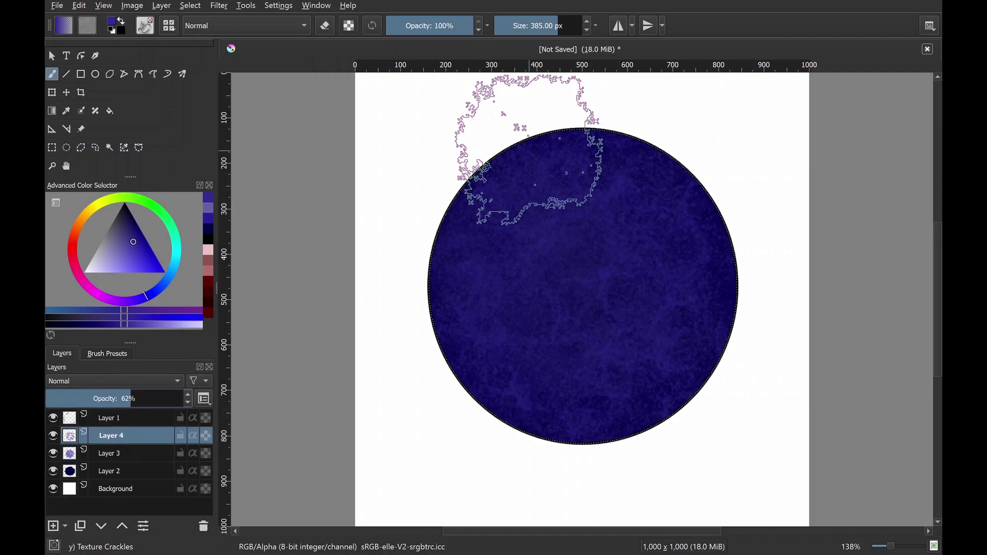
# - Add a layer above Layer 4 and choose the Ink-2 Fineliner brush from My Favorites with a very dark blue colour
pyautogui.click(52, 526)
pyautogui.click(107, 353)
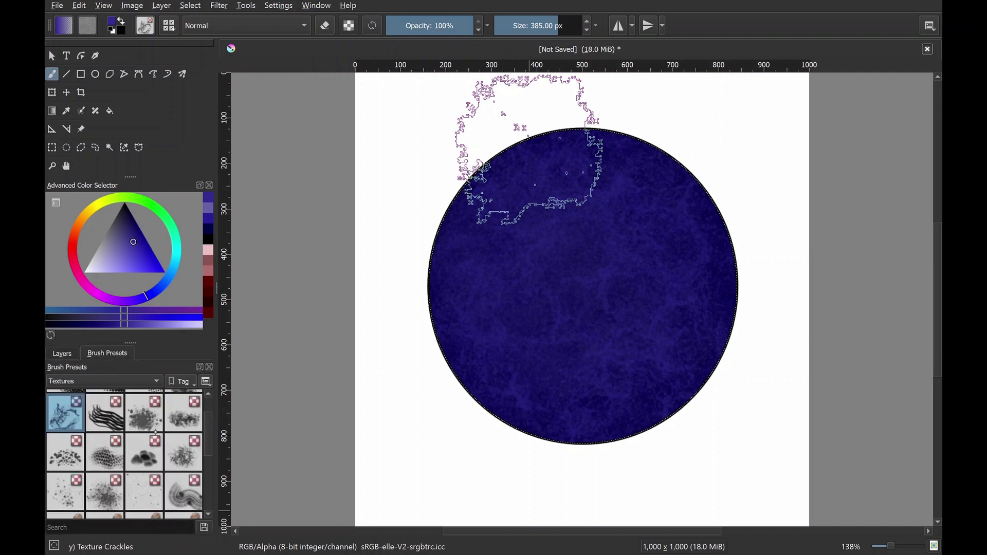
pyautogui.click(127, 383)
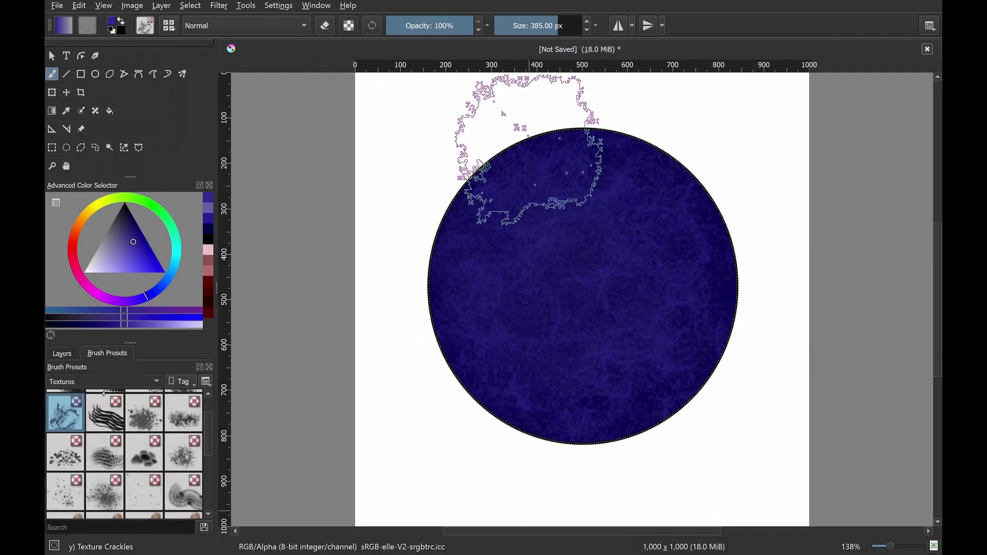
pyautogui.click(110, 360)
pyautogui.scroll(1, 112, 454)
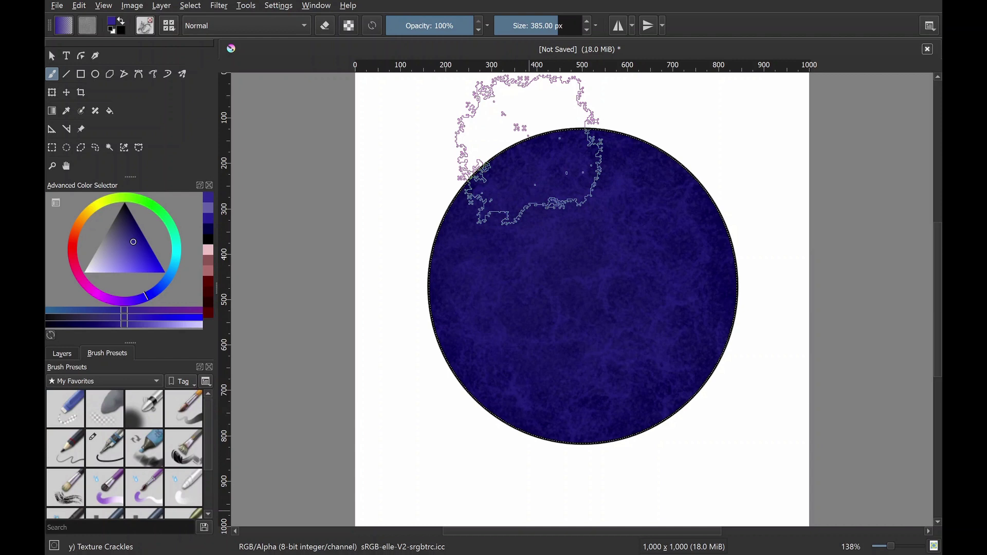
pyautogui.click(112, 455)
pyautogui.click(137, 223)
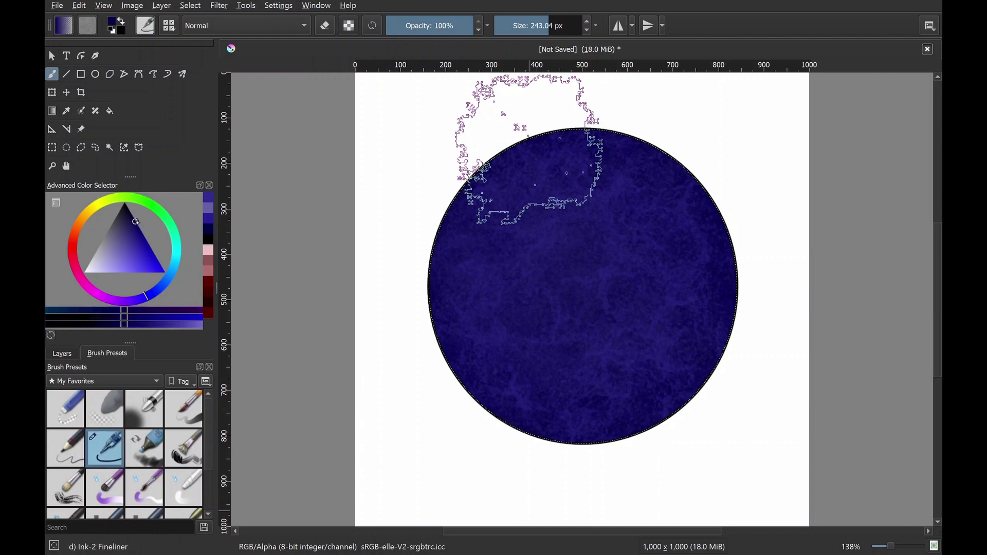
pyautogui.click(131, 215)
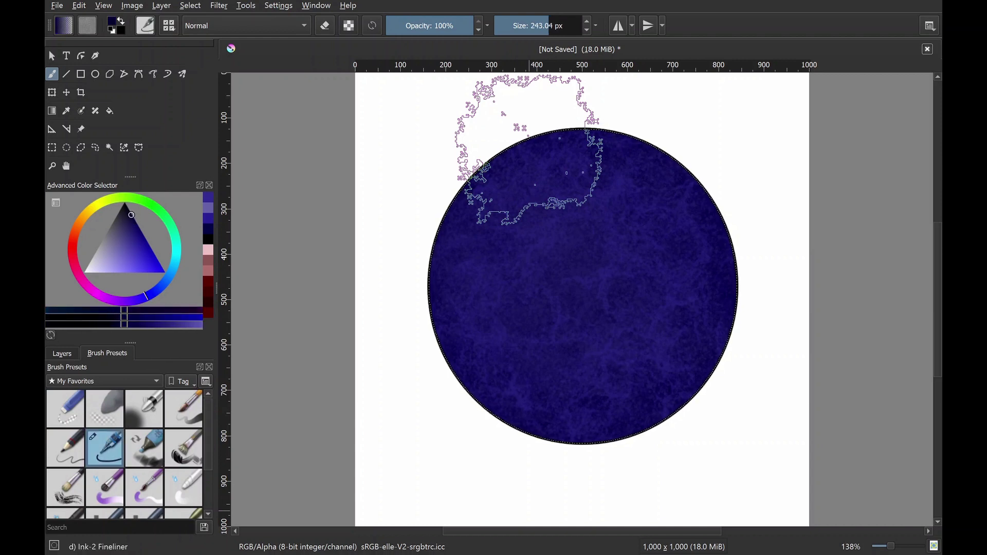
pyautogui.click(63, 353)
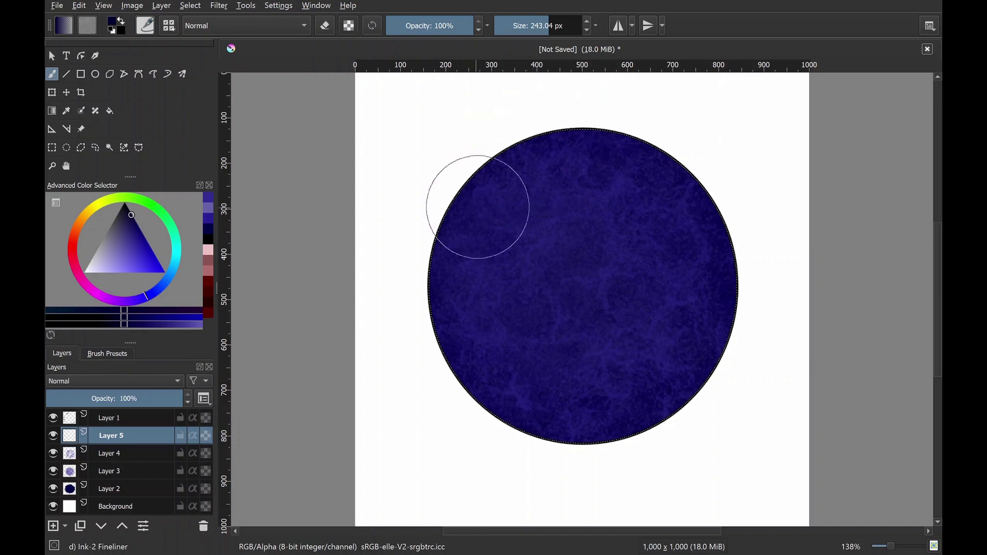
# - Paint a very dark blue ring along the circle's inner edge on Layer 5 with the brush size at 82.94 px
pyautogui.click(532, 34)
pyautogui.click(533, 35)
pyautogui.moveTo(489, 170)
pyautogui.mouseDown()
pyautogui.moveTo(447, 229)
pyautogui.moveTo(432, 331)
pyautogui.moveTo(449, 360)
pyautogui.moveTo(430, 298)
pyautogui.moveTo(491, 407)
pyautogui.moveTo(598, 429)
pyautogui.moveTo(535, 433)
pyautogui.moveTo(617, 440)
pyautogui.moveTo(565, 437)
pyautogui.moveTo(667, 394)
pyautogui.moveTo(734, 289)
pyautogui.moveTo(692, 381)
pyautogui.moveTo(726, 274)
pyautogui.moveTo(685, 192)
pyautogui.moveTo(596, 134)
pyautogui.mouseUp()
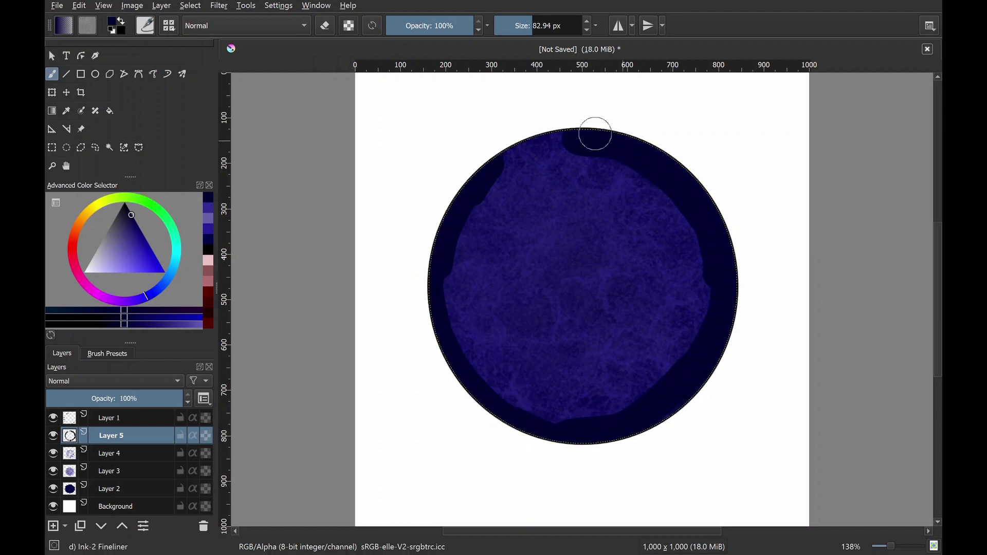
pyautogui.moveTo(437, 277); pyautogui.dragTo(481, 394)
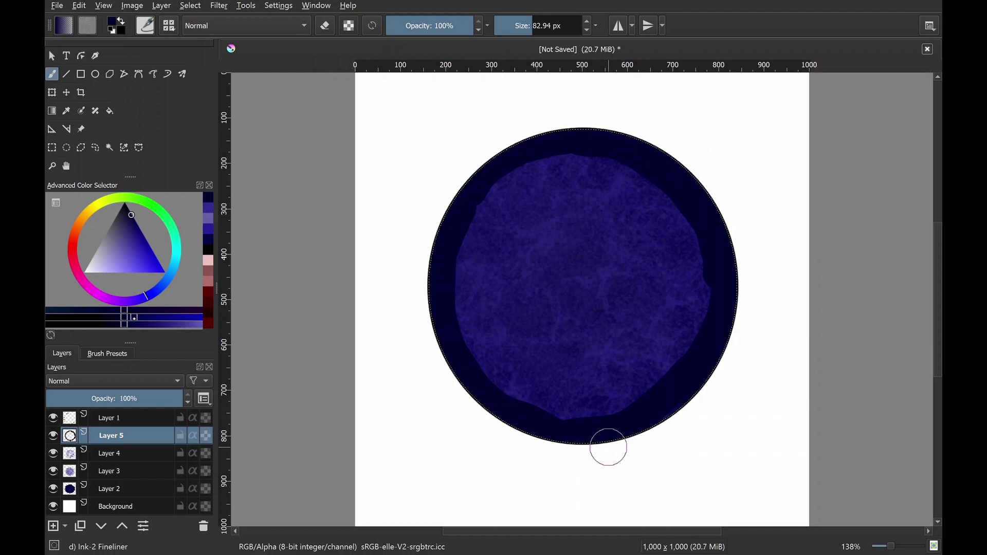
# - Paint three progressively lighter dark blue concentric rings inward from the outer ring on Layer 5, leaving a small textured centre
pyautogui.moveTo(501, 201); pyautogui.dragTo(511, 184)
pyautogui.moveTo(485, 361)
pyautogui.mouseDown()
pyautogui.moveTo(571, 399)
pyautogui.moveTo(523, 388)
pyautogui.moveTo(616, 407)
pyautogui.mouseUp()
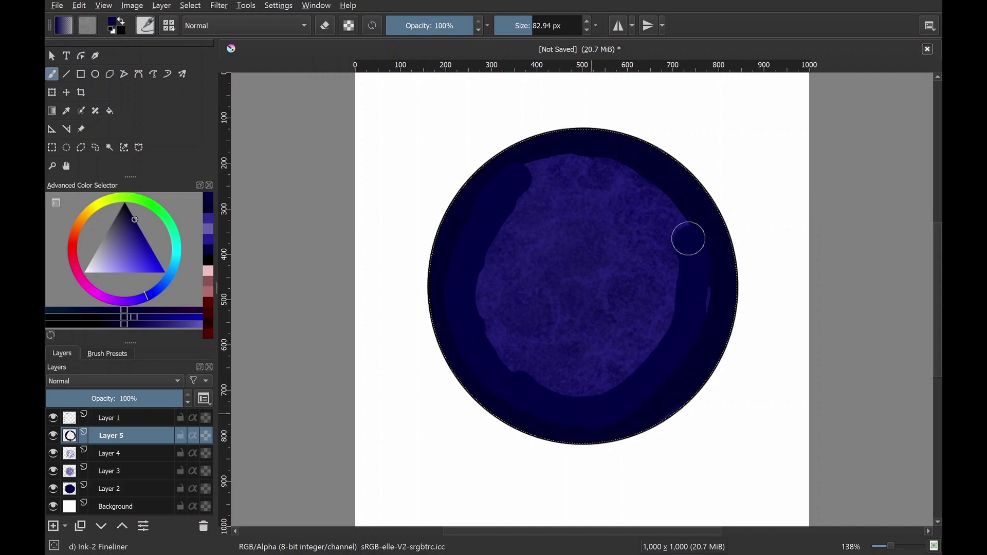
pyautogui.keyDown('ctrl'); pyautogui.click(690, 305); pyautogui.keyUp('ctrl')
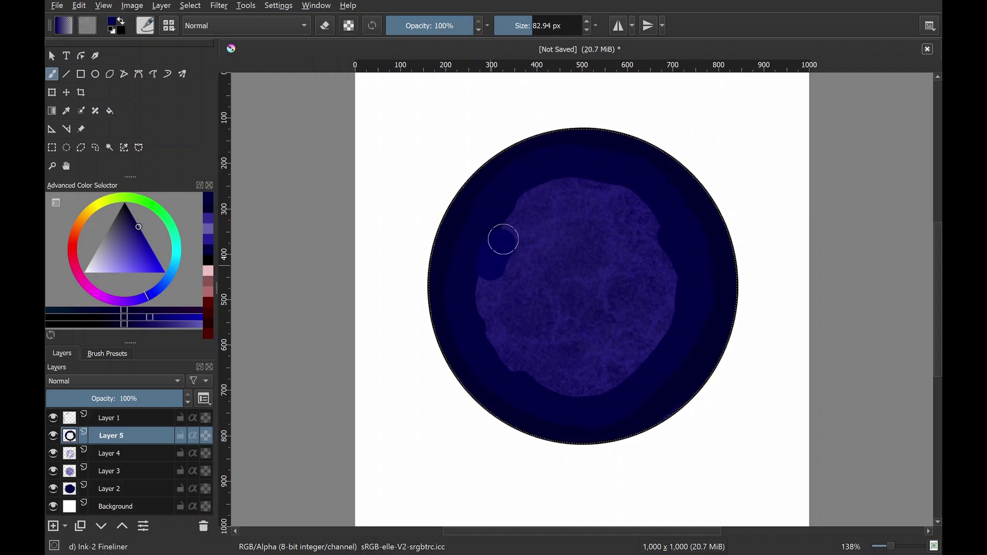
pyautogui.moveTo(510, 347)
pyautogui.mouseDown()
pyautogui.moveTo(585, 374)
pyautogui.moveTo(525, 369)
pyautogui.mouseUp()
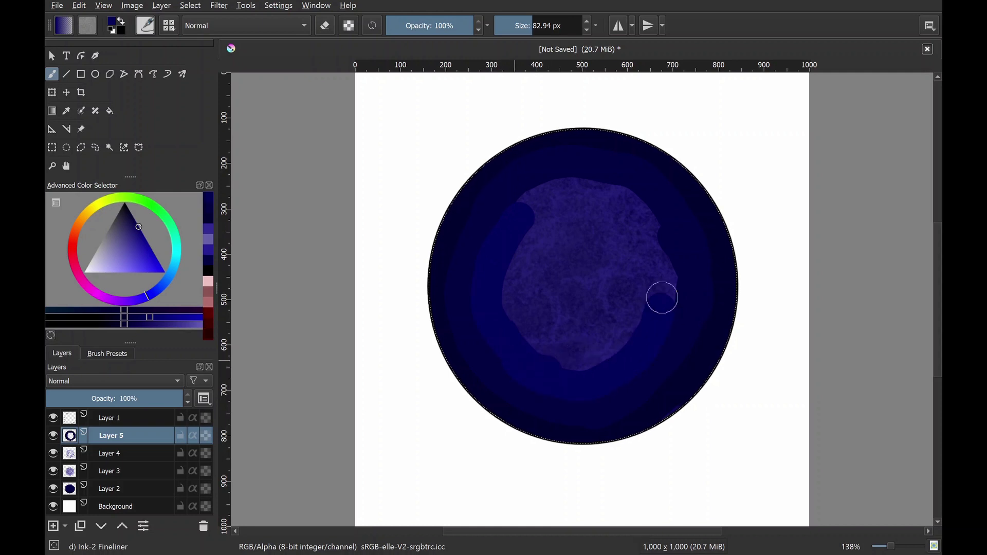
pyautogui.moveTo(534, 203); pyautogui.dragTo(582, 188)
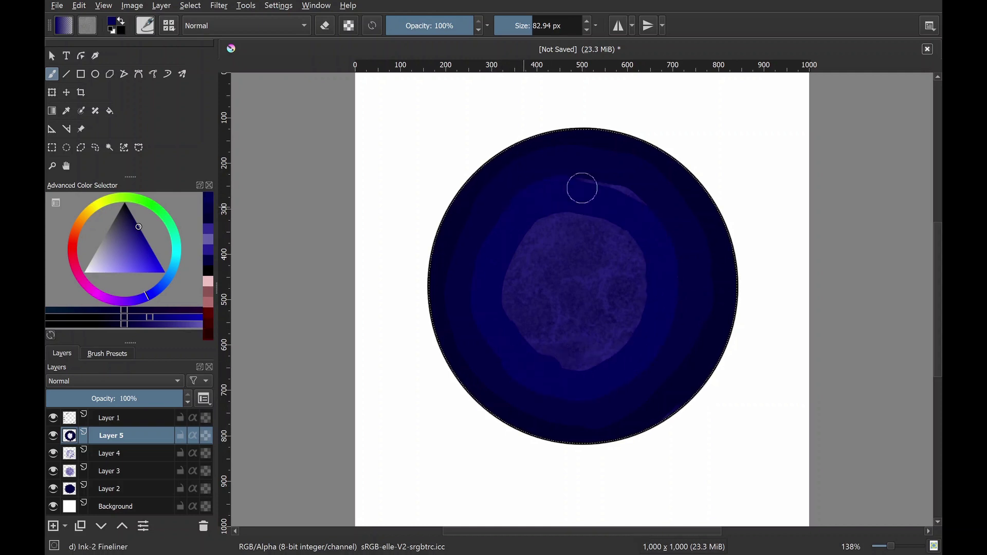
pyautogui.keyDown('ctrl'); pyautogui.click(628, 216); pyautogui.keyUp('ctrl')
pyautogui.moveTo(563, 236)
pyautogui.mouseDown()
pyautogui.moveTo(527, 263)
pyautogui.moveTo(520, 315)
pyautogui.moveTo(560, 352)
pyautogui.moveTo(585, 357)
pyautogui.moveTo(638, 299)
pyautogui.moveTo(631, 266)
pyautogui.moveTo(637, 283)
pyautogui.moveTo(591, 227)
pyautogui.mouseUp()
# - Smooth the ring edges on Layer 5 into a soft gradient with the Blender Smear brush at 139.64 px
pyautogui.click(107, 354)
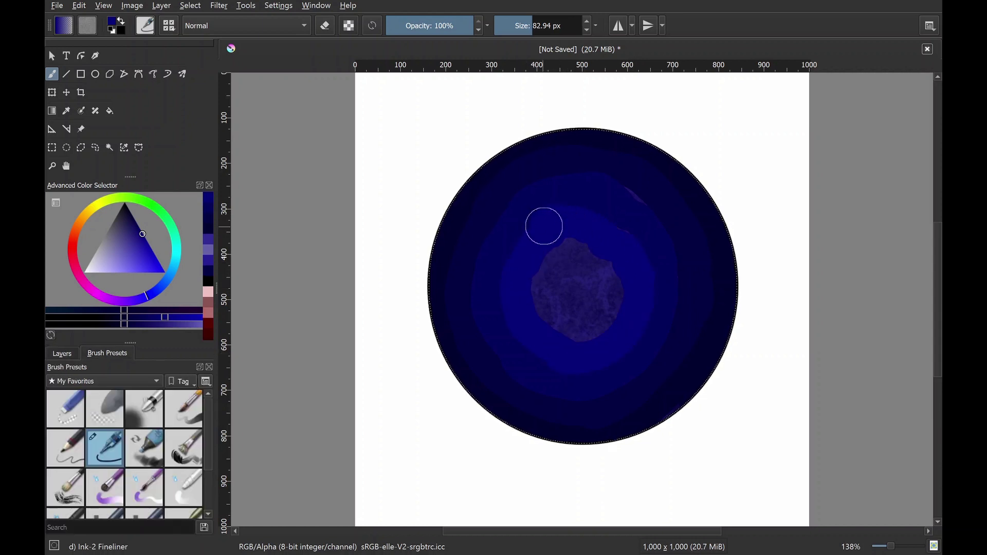
pyautogui.scroll(-2, 129, 453)
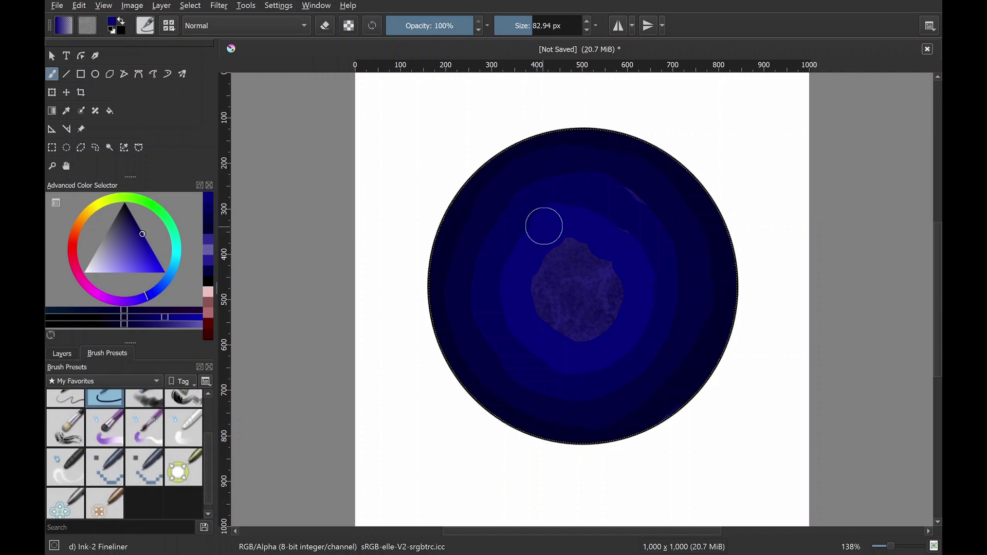
pyautogui.click(65, 467)
pyautogui.click(62, 354)
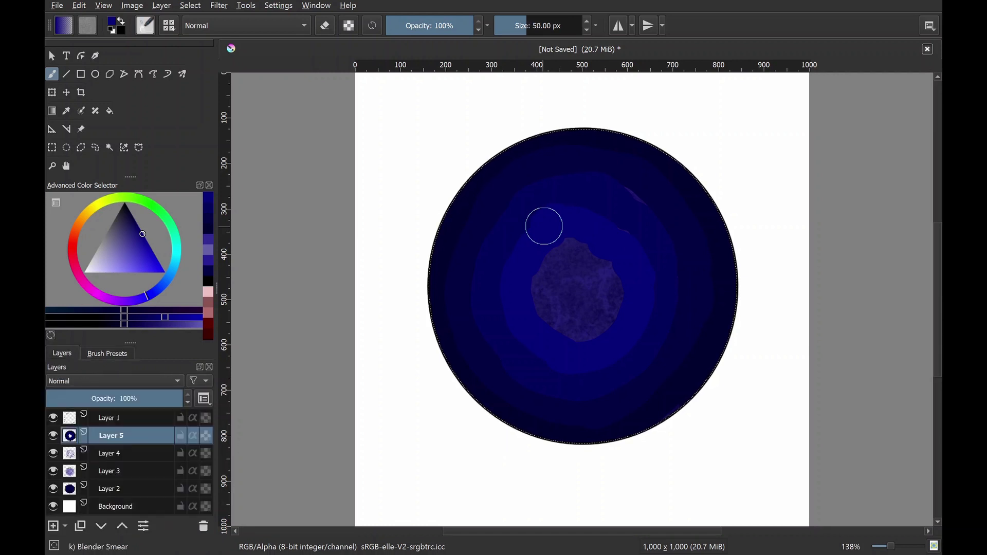
pyautogui.moveTo(470, 284)
pyautogui.keyDown('shift'); pyautogui.mouseDown()
pyautogui.moveTo(496, 214)
pyautogui.moveTo(516, 227)
pyautogui.mouseUp(); pyautogui.keyUp('shift')
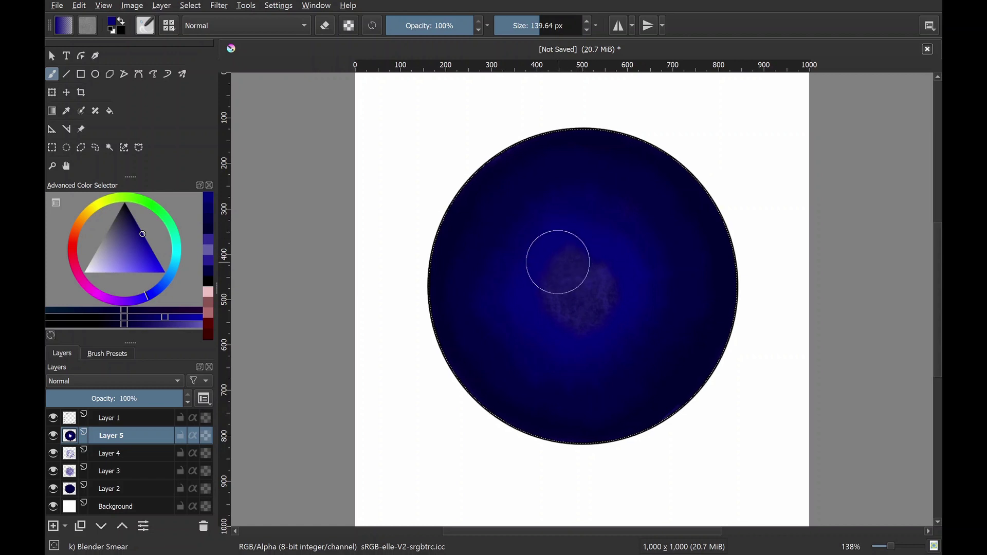
# - Set Layer 5's opacity to 46% so the crackle texture shows through the blended shading
pyautogui.click(110, 399)
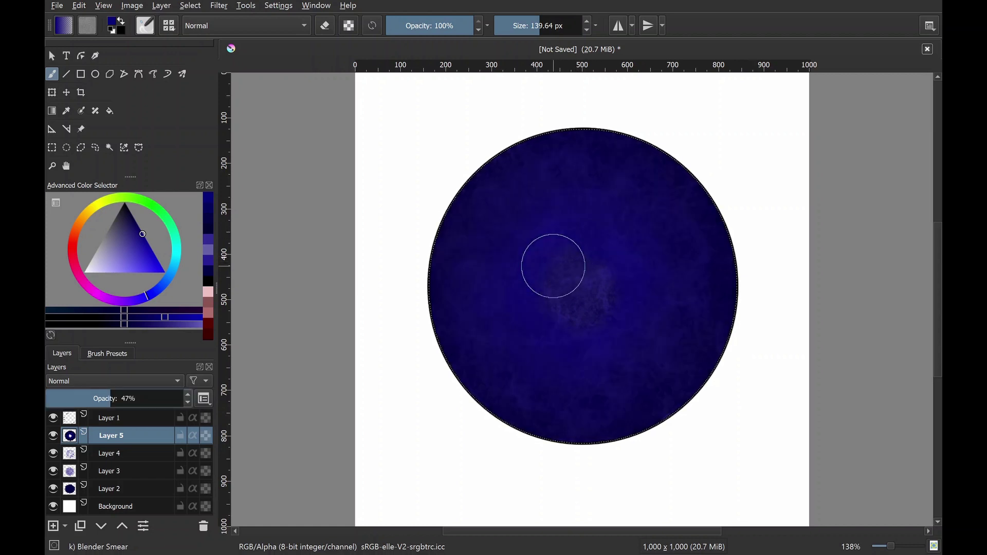
pyautogui.click(87, 399)
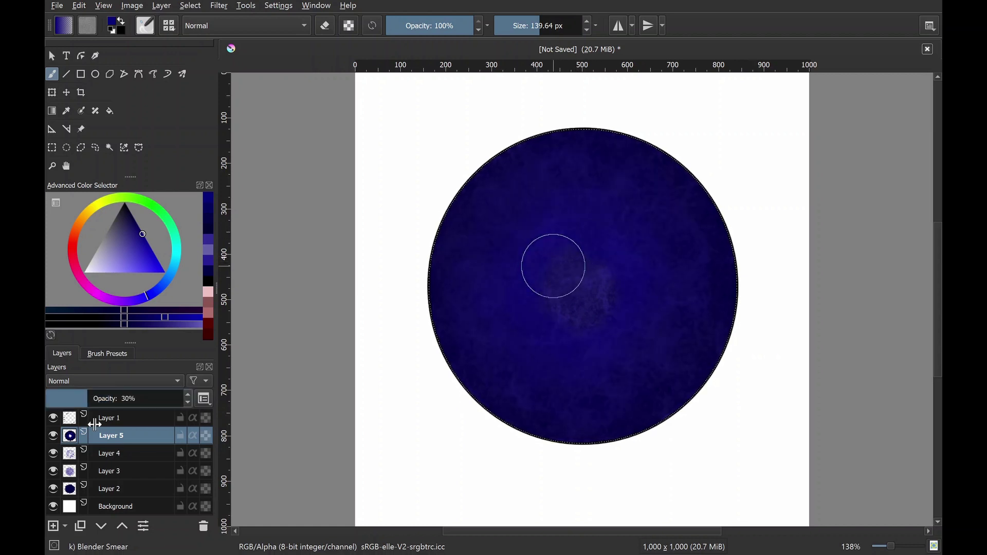
pyautogui.click(109, 398)
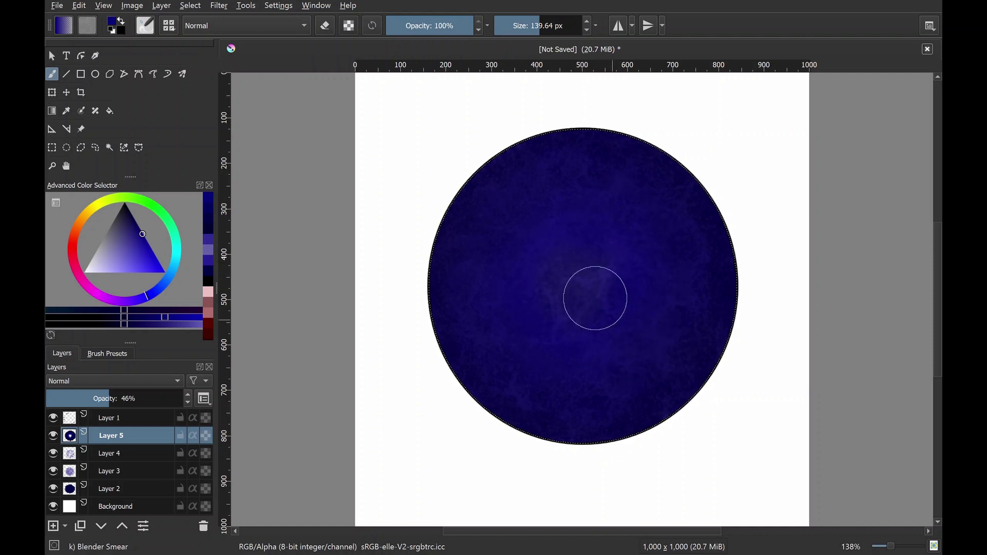
pyautogui.moveTo(109, 399)
pyautogui.mouseDown()
pyautogui.moveTo(97, 402)
pyautogui.moveTo(109, 401)
pyautogui.mouseUp()
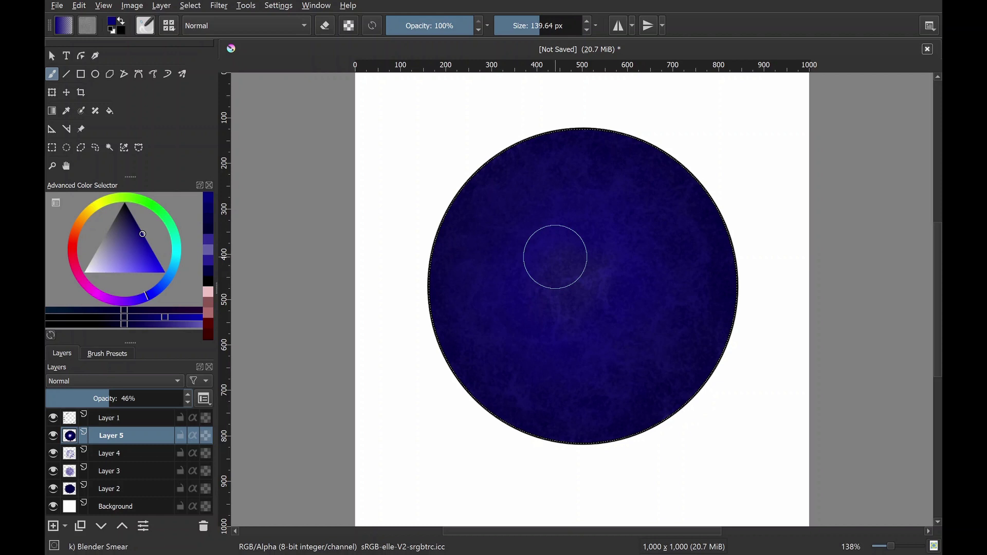
# - Add a layer above Layer 5 and choose the Ink-2 Fineliner brush with a pale lavender colour
pyautogui.click(107, 354)
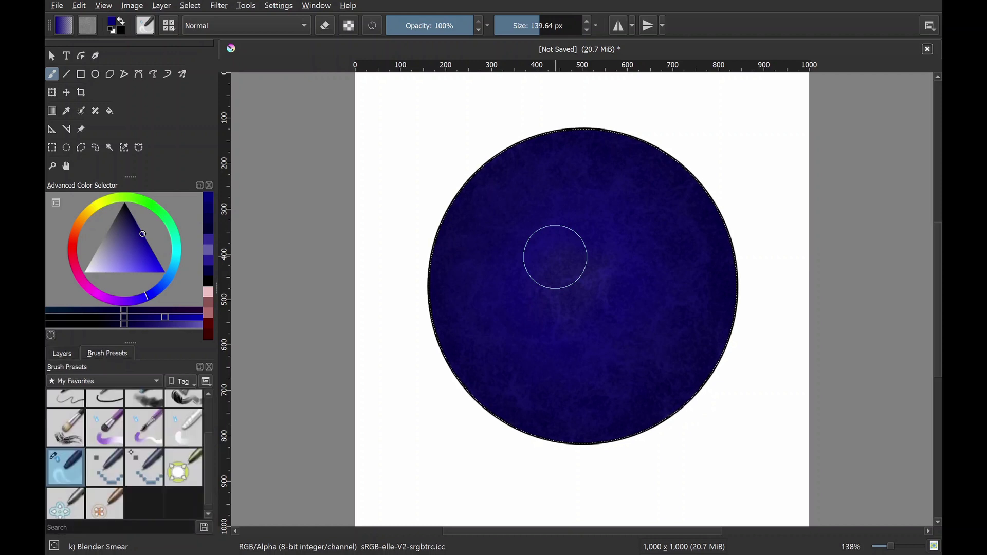
pyautogui.scroll(3, 128, 452)
pyautogui.click(105, 448)
pyautogui.click(61, 353)
pyautogui.click(100, 267)
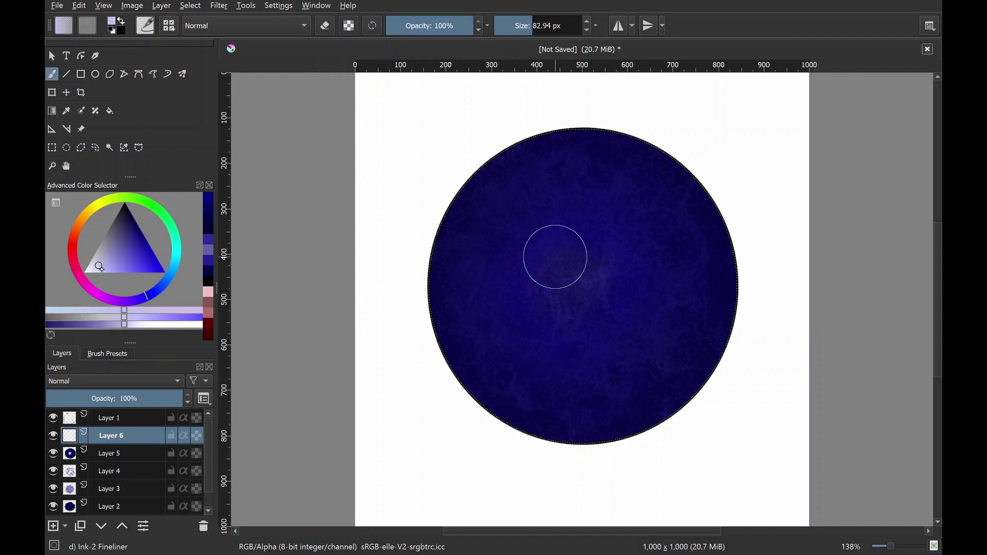
# - Paint three diagonal lavender stripes across the sphere on Layer 6 at 111.43 px and lower the layer's opacity to 7%
pyautogui.moveTo(530, 25); pyautogui.dragTo(516, 25)
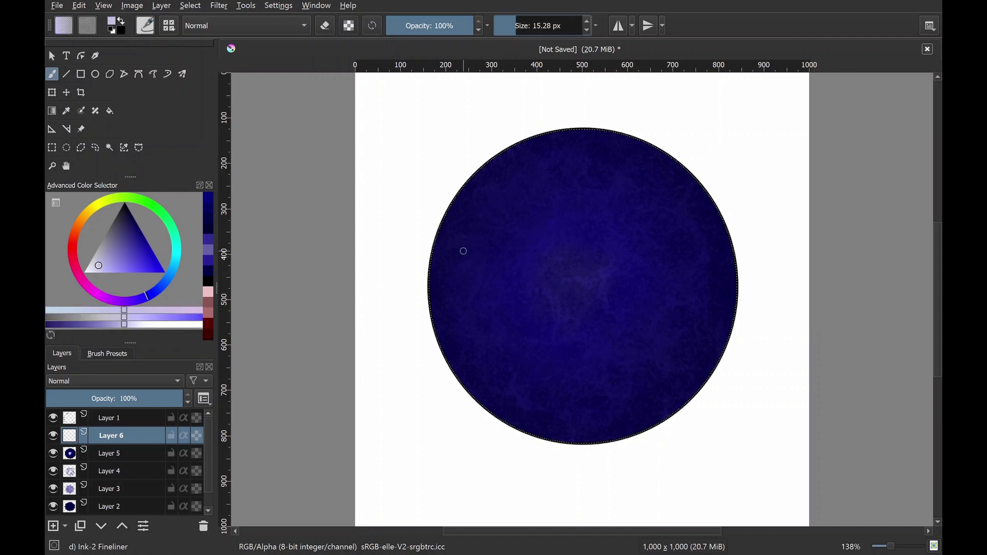
pyautogui.click(535, 26)
pyautogui.moveTo(459, 259); pyautogui.dragTo(412, 298)
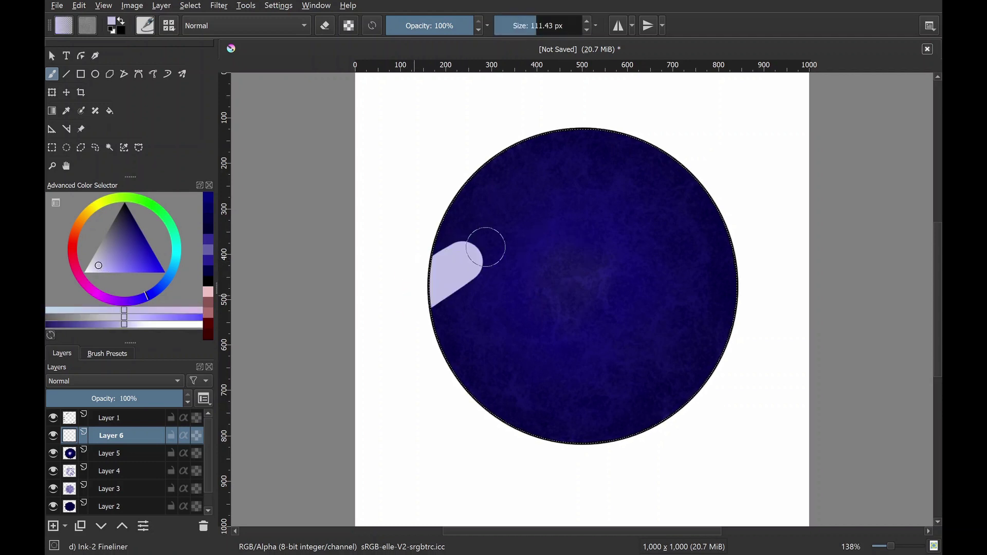
pyautogui.moveTo(486, 247); pyautogui.dragTo(534, 220)
pyautogui.moveTo(597, 262); pyautogui.dragTo(756, 167)
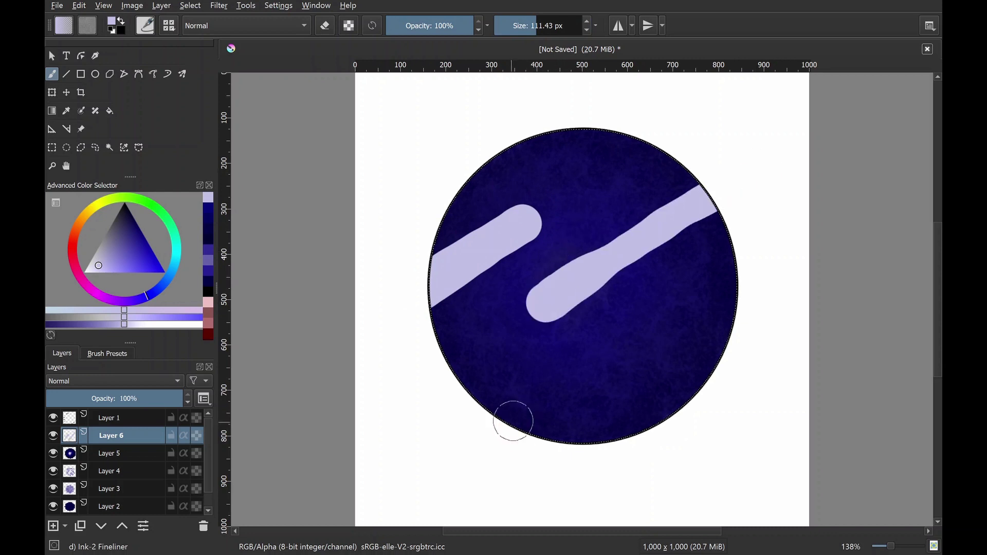
pyautogui.moveTo(509, 419); pyautogui.dragTo(681, 322)
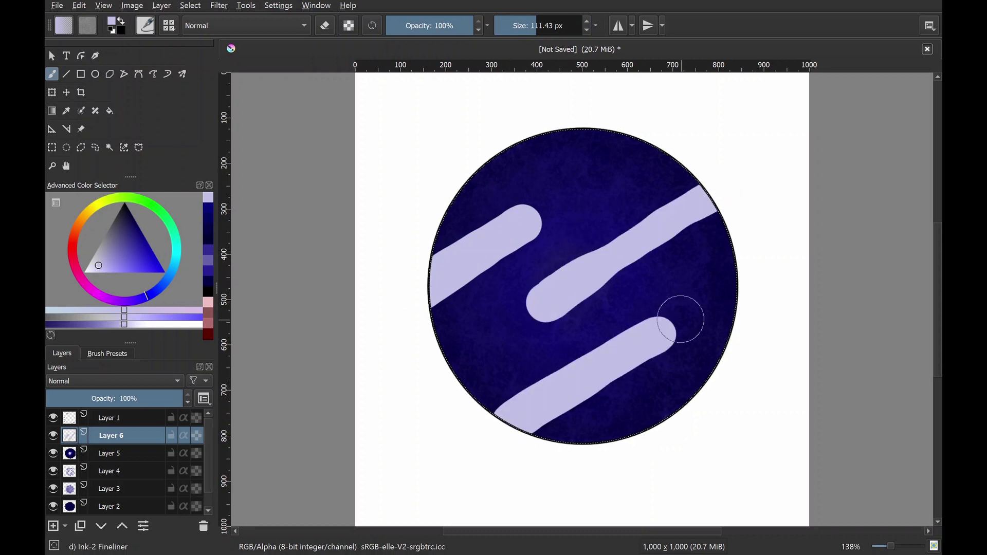
pyautogui.click(72, 399)
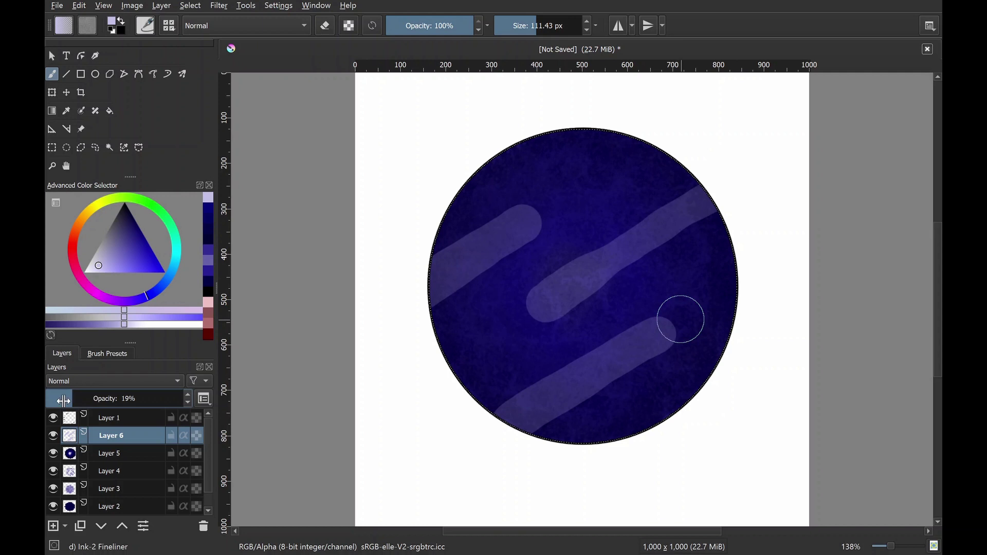
pyautogui.click(58, 405)
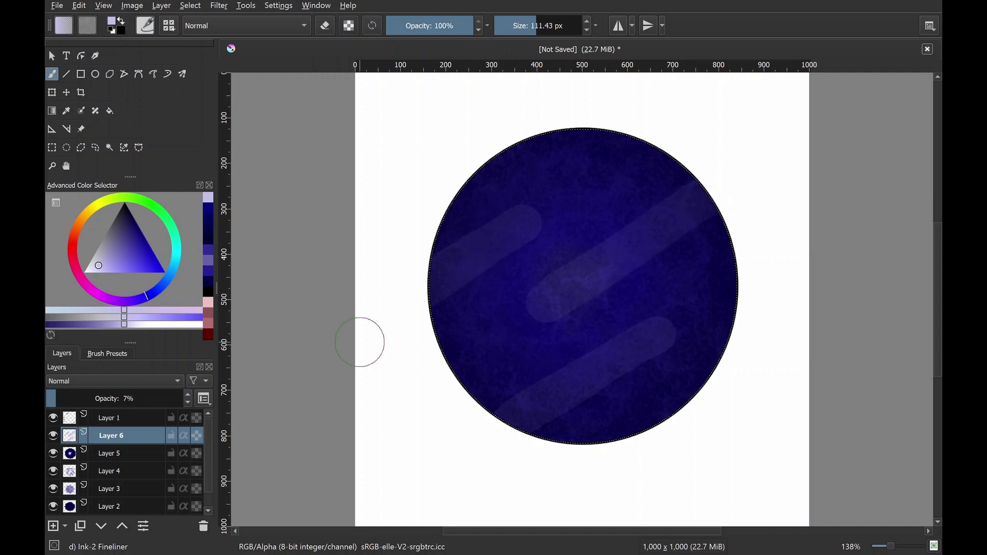
# - On a new layer above Layer 6, paint a long curved highlight near the upper-right edge, a shorter inner arc and a dot at 66.94 px
pyautogui.press('Insert')
pyautogui.click(118, 353)
pyautogui.click(63, 353)
pyautogui.moveTo(520, 31); pyautogui.dragTo(530, 26)
pyautogui.click(615, 156)
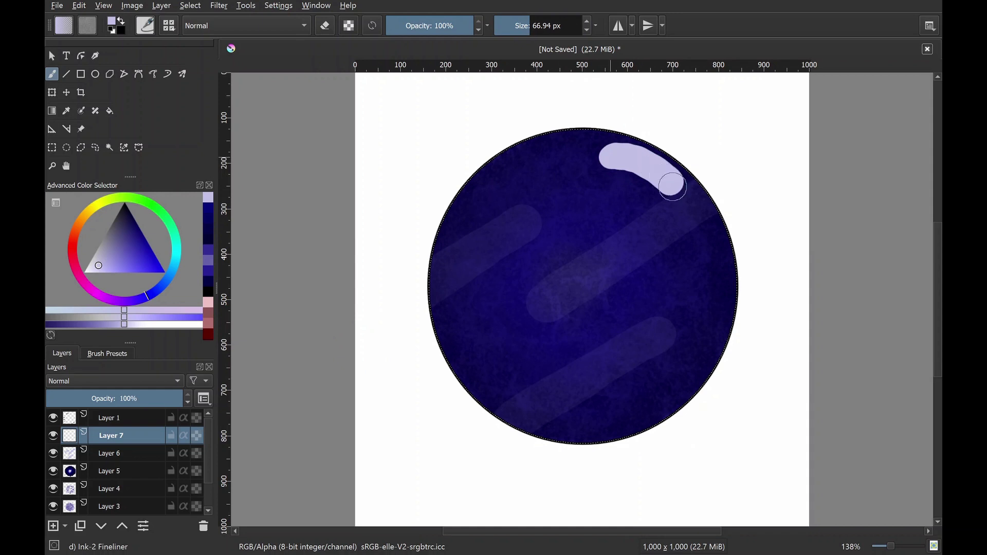
pyautogui.moveTo(701, 235); pyautogui.dragTo(714, 288)
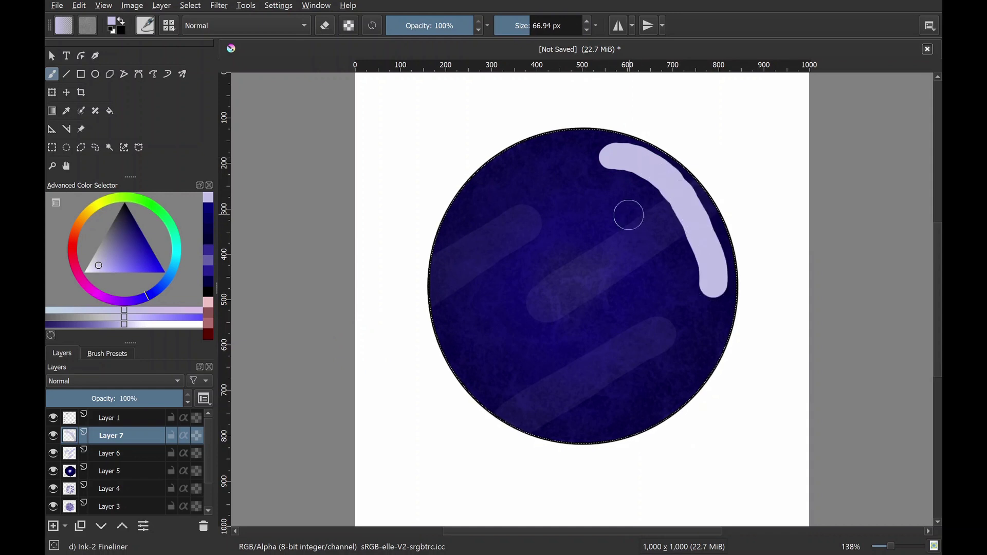
pyautogui.click(609, 262)
# - Lower Layer 7's opacity to 21% and clear the circular selection
pyautogui.moveTo(180, 398); pyautogui.dragTo(74, 399)
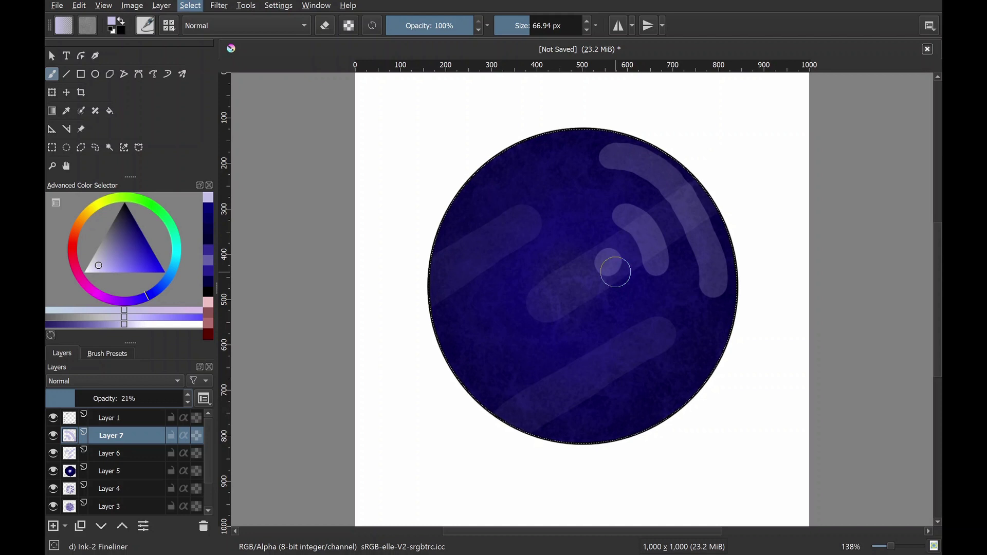
pyautogui.hotkey('ctrl', 'shift', 'a')
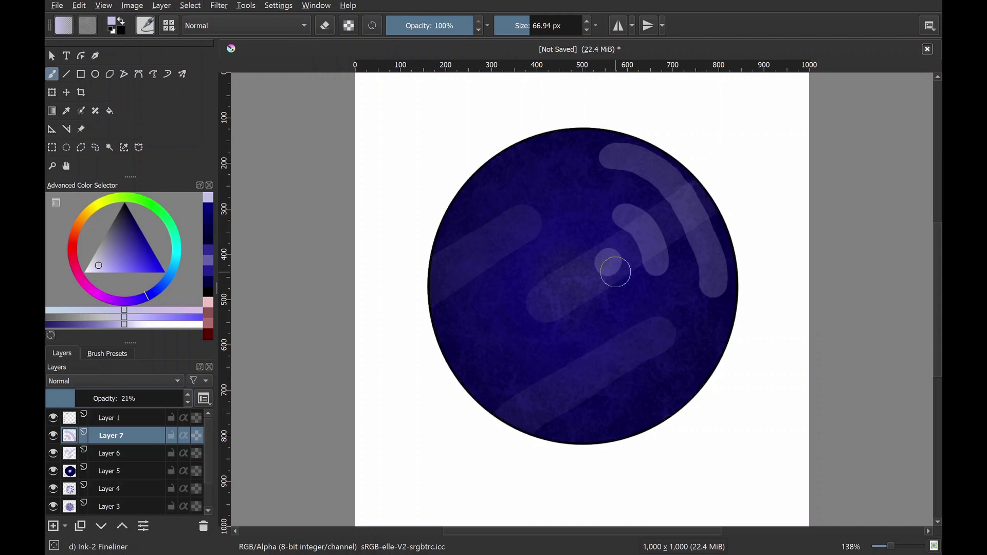